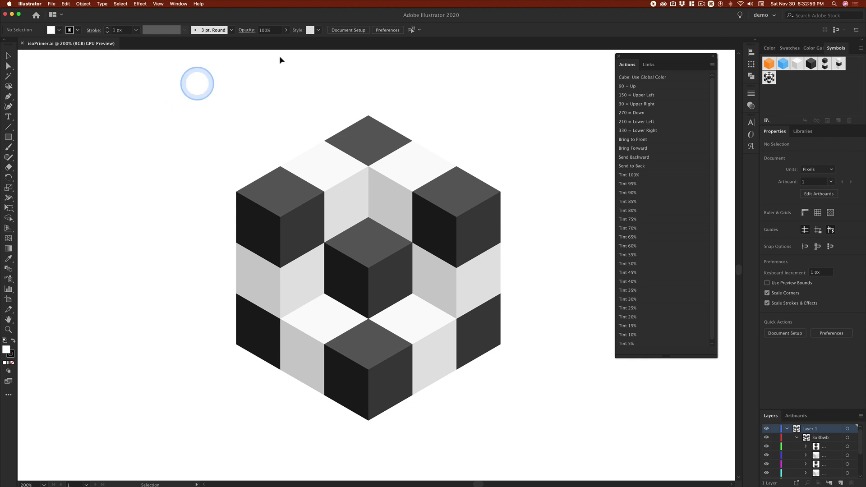
Step: Save the whole carved cube artwork as a static symbol named carved01, then delete it from the artboard
{"action": "left_click_drag", "start_coordinate": [172, 84], "coordinate": [566, 439]}
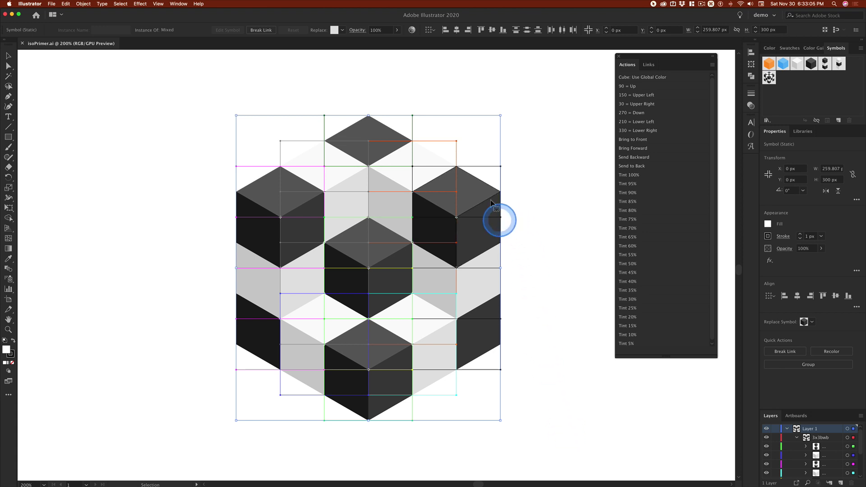
{"action": "left_click_drag", "start_coordinate": [501, 239], "coordinate": [792, 90]}
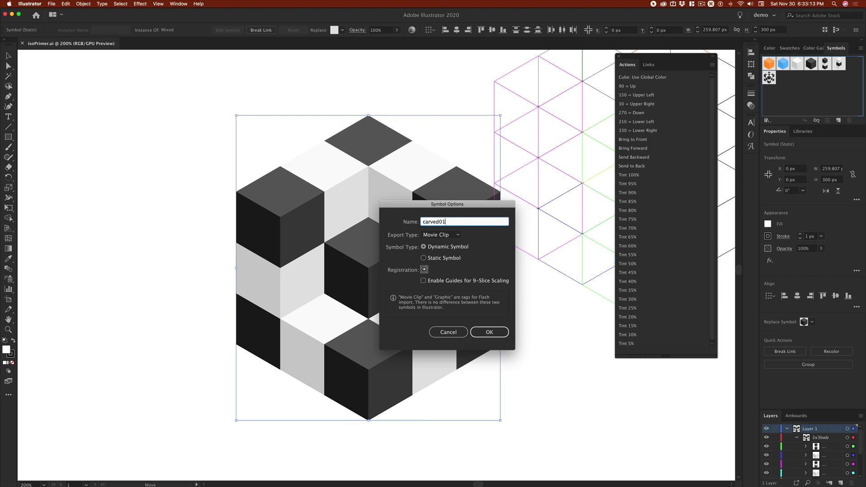
{"action": "left_click", "coordinate": [438, 258]}
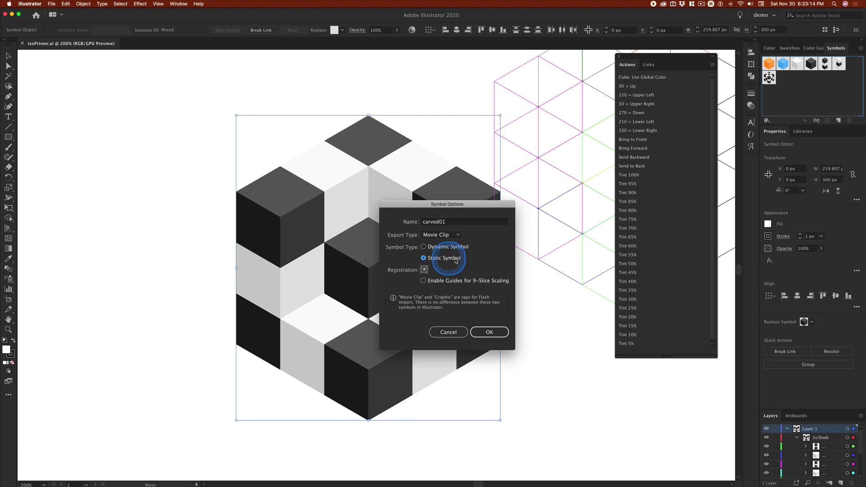
{"action": "left_click", "coordinate": [490, 332]}
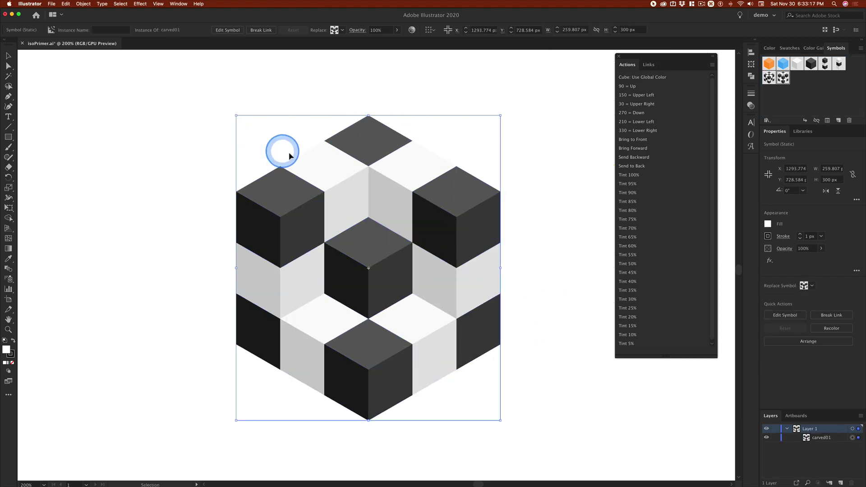
{"action": "key", "text": "Delete"}
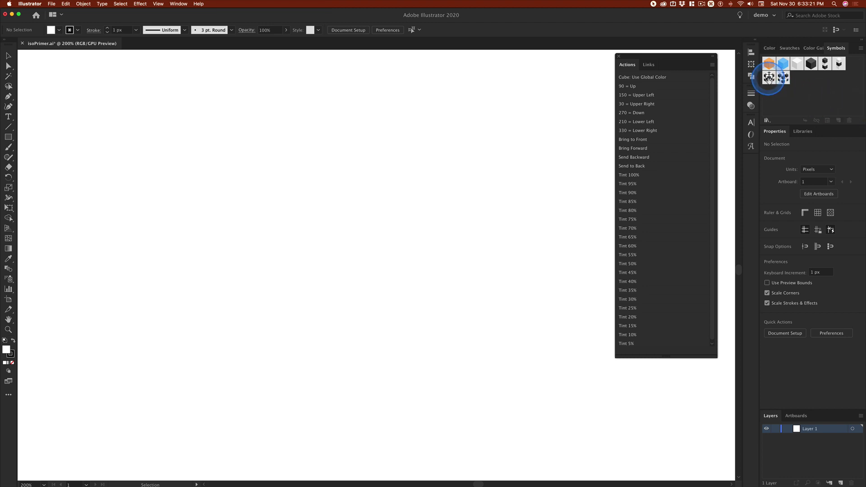
Step: Place the 3x3bwb checkered cube symbol on the artboard and nudge it slightly right and down
{"action": "left_click_drag", "start_coordinate": [769, 78], "coordinate": [310, 261]}
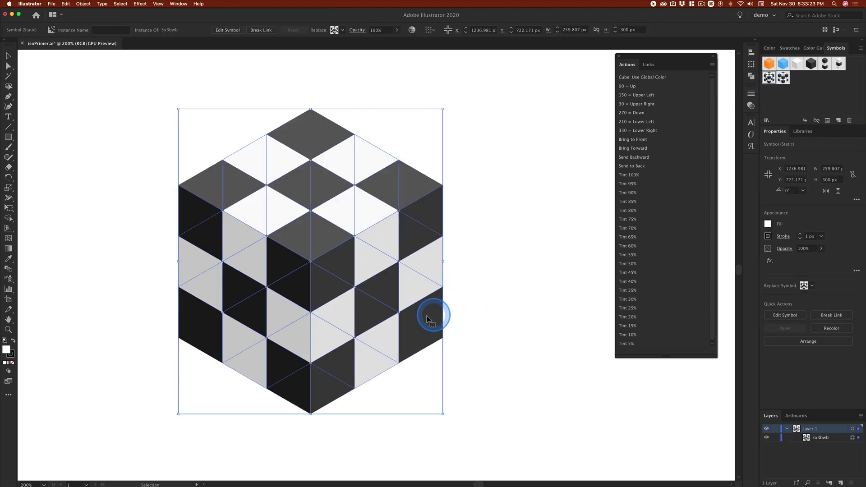
{"action": "left_click_drag", "start_coordinate": [387, 309], "coordinate": [412, 312]}
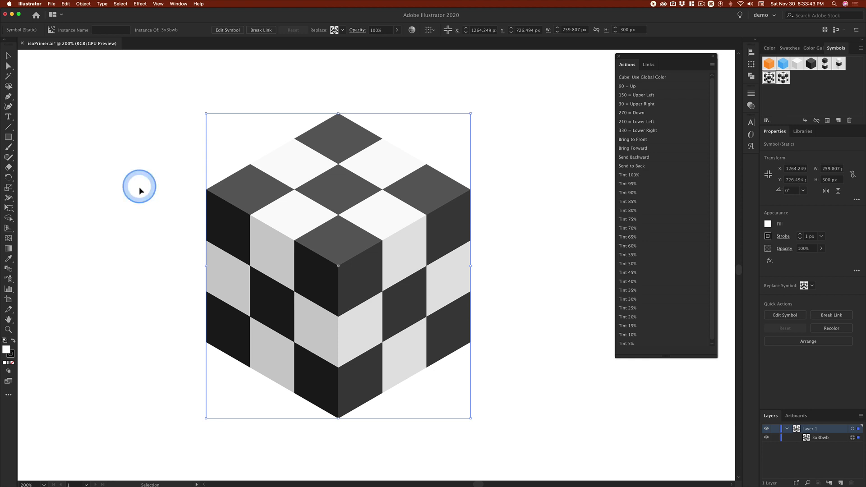
Step: Break the link between the placed cube instance and the 3x3bwb symbol
{"action": "left_click", "coordinate": [537, 206]}
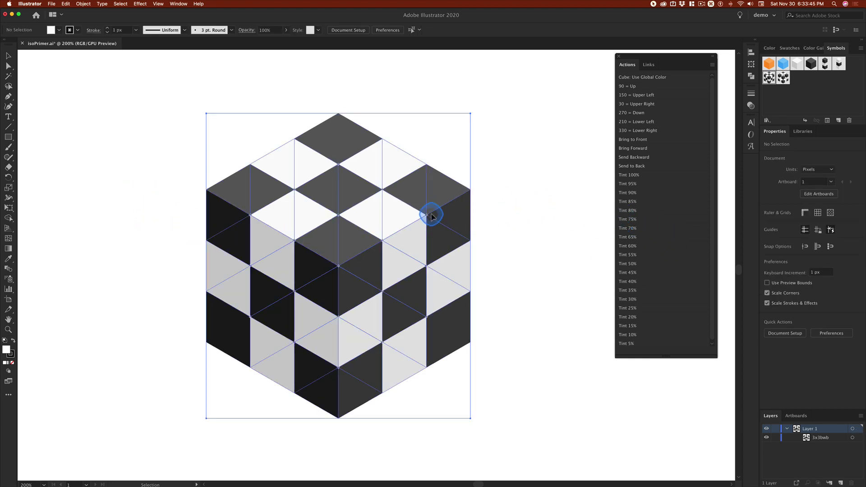
{"action": "left_click", "coordinate": [431, 216]}
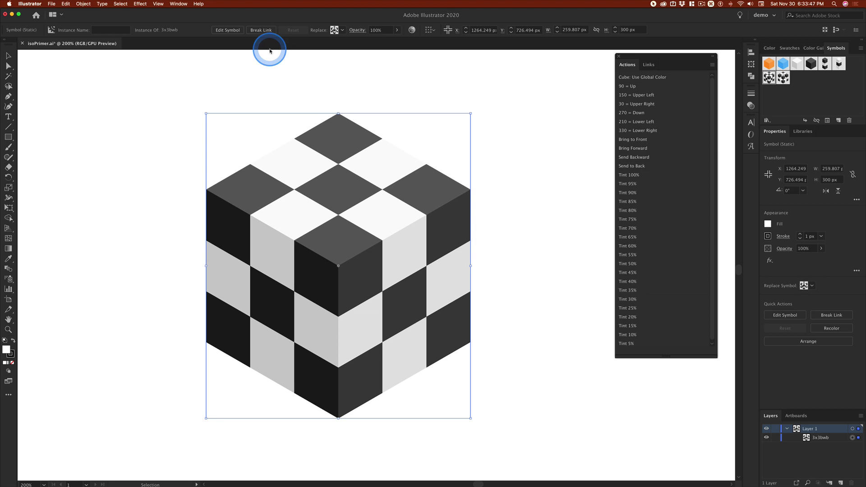
{"action": "left_click", "coordinate": [261, 30]}
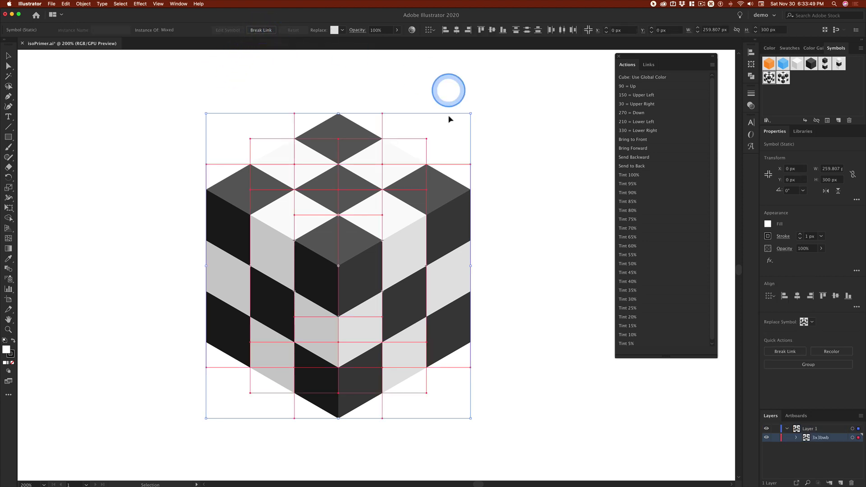
Step: Test-select the expanded cube's right column, then marquee-select the whole cube
{"action": "left_click", "coordinate": [543, 121]}
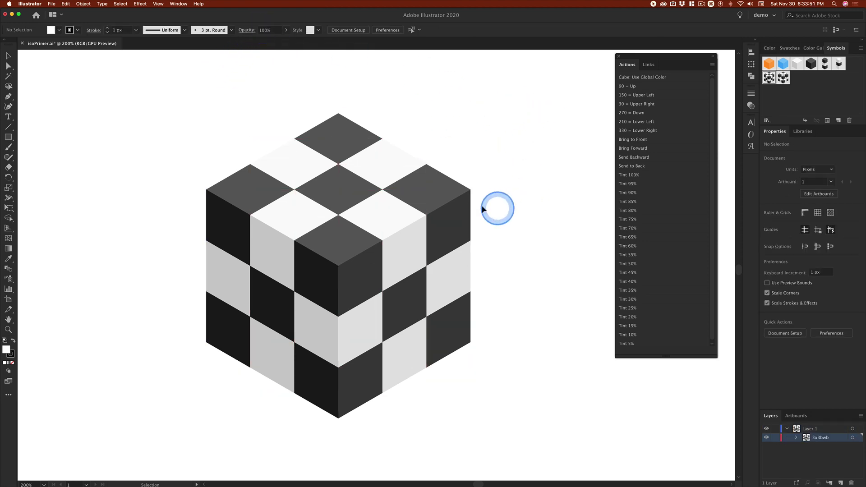
{"action": "left_click", "coordinate": [450, 194]}
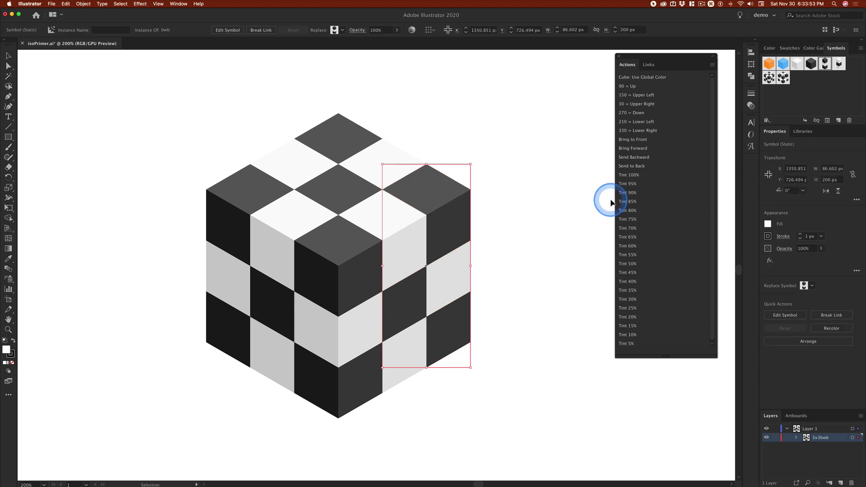
{"action": "left_click_drag", "start_coordinate": [153, 92], "coordinate": [519, 426]}
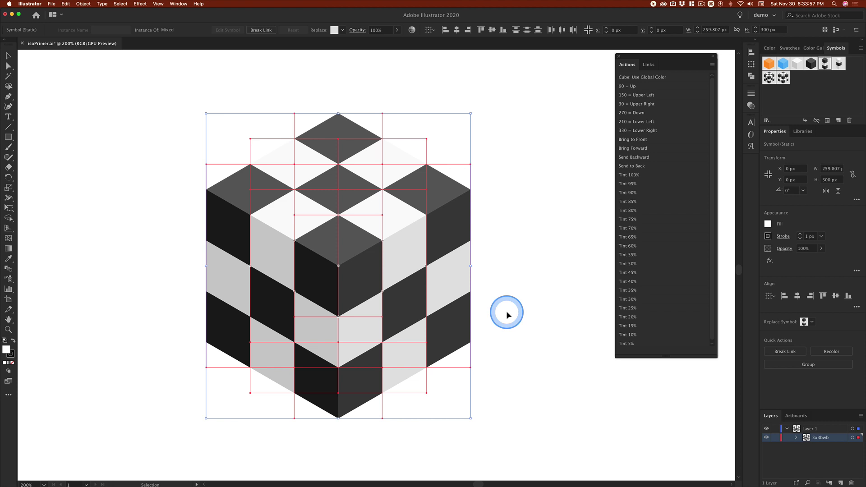
Step: Try Object > Ungroup on the selected cube, closing the menu without applying anything else
{"action": "left_click", "coordinate": [83, 4]}
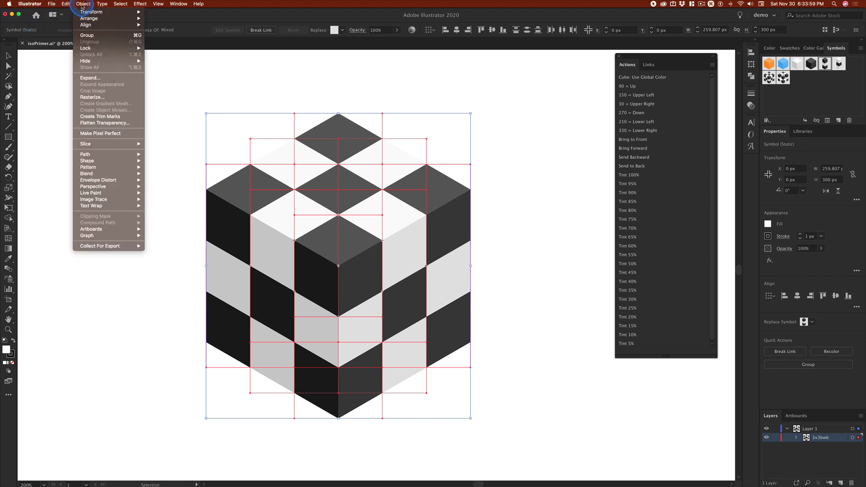
{"action": "left_click", "coordinate": [90, 35]}
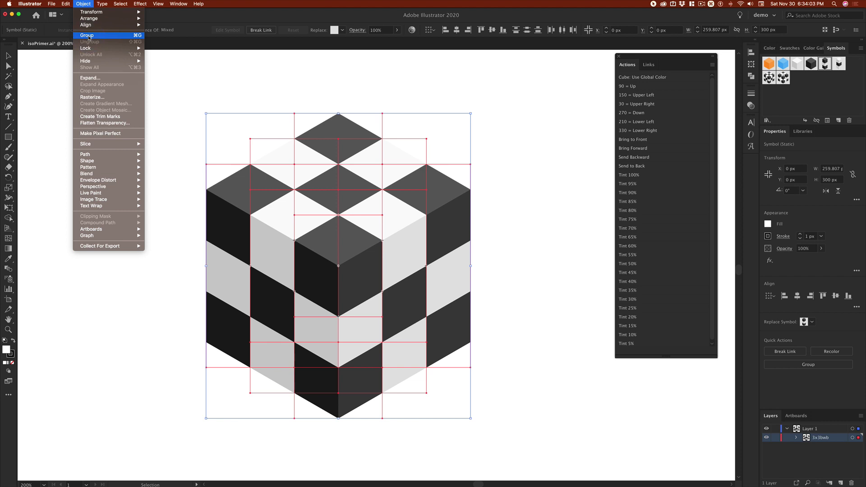
{"action": "left_click", "coordinate": [171, 61]}
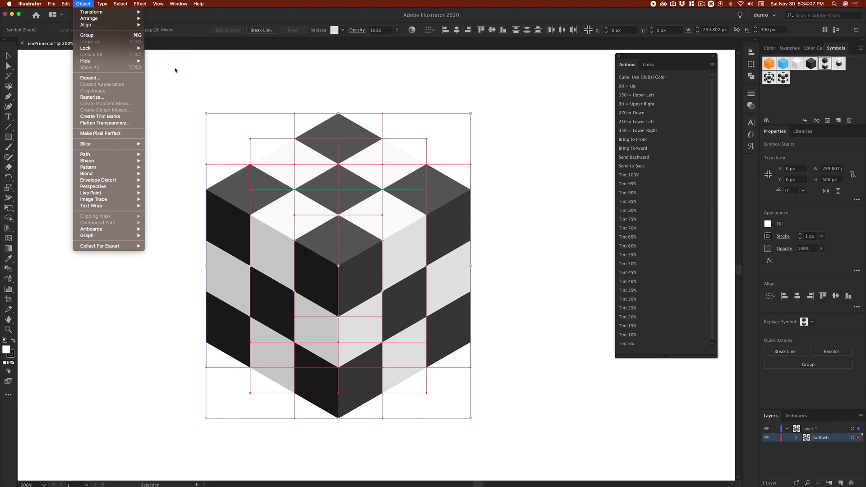
{"action": "left_click", "coordinate": [198, 68]}
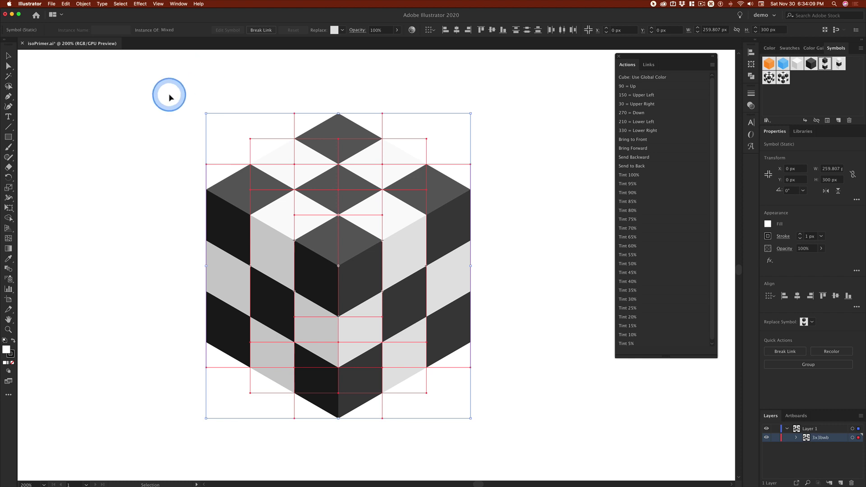
Step: Reselect the whole cube and check the Object menu for Ungroup again
{"action": "left_click_drag", "start_coordinate": [162, 85], "coordinate": [534, 435]}
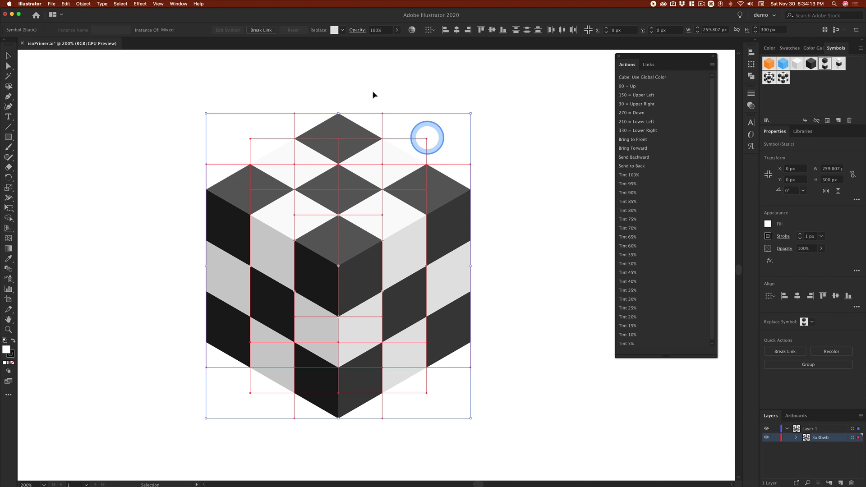
{"action": "left_click", "coordinate": [166, 86]}
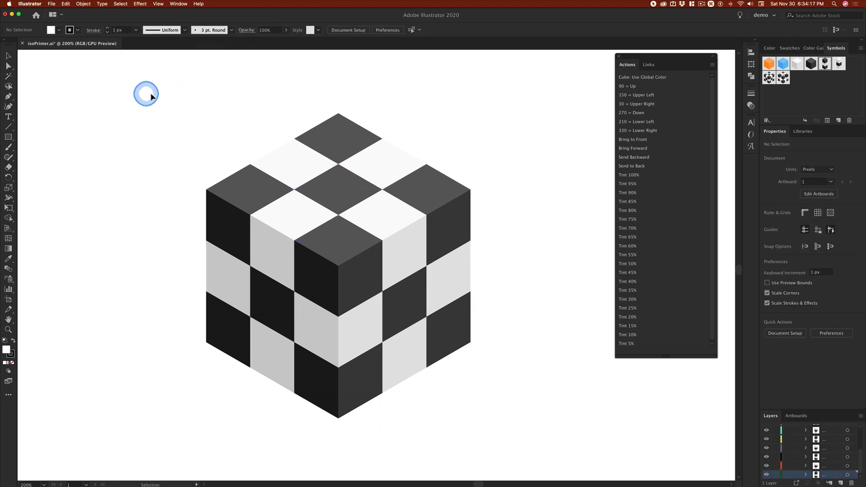
{"action": "left_click_drag", "start_coordinate": [146, 92], "coordinate": [526, 361]}
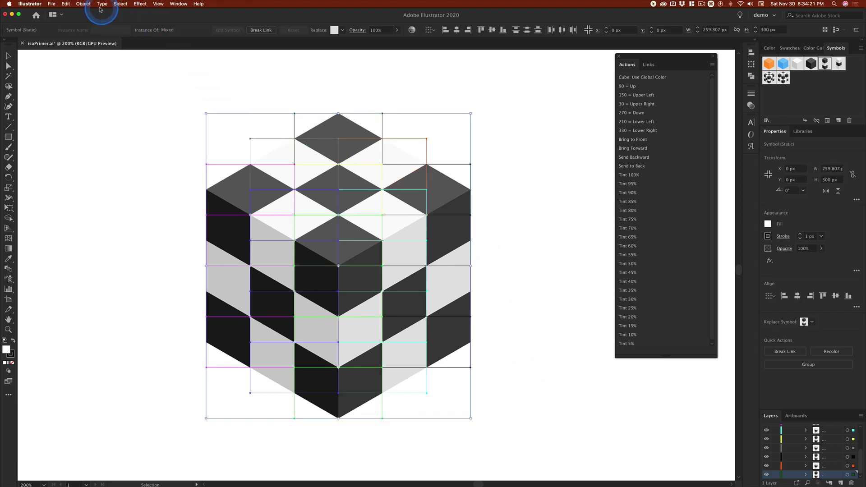
{"action": "left_click", "coordinate": [82, 4]}
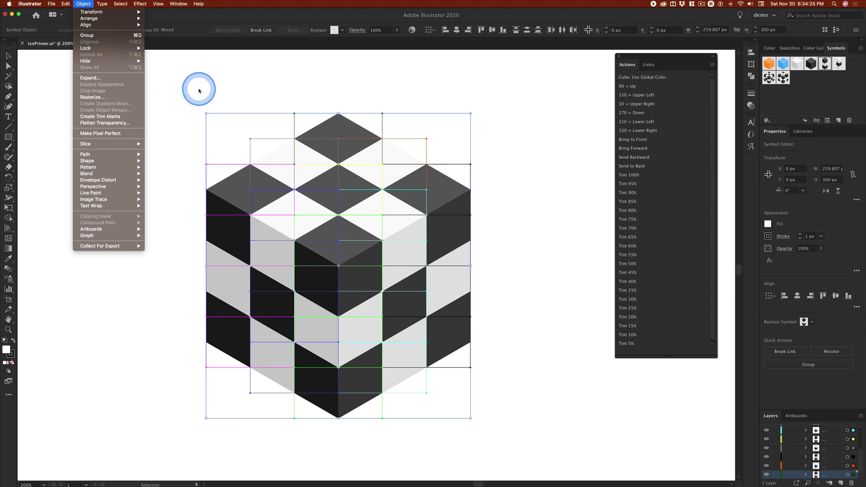
{"action": "left_click", "coordinate": [207, 106]}
Step: Try clicking the top-left cube so only that symbol is selected
{"action": "left_click", "coordinate": [176, 127]}
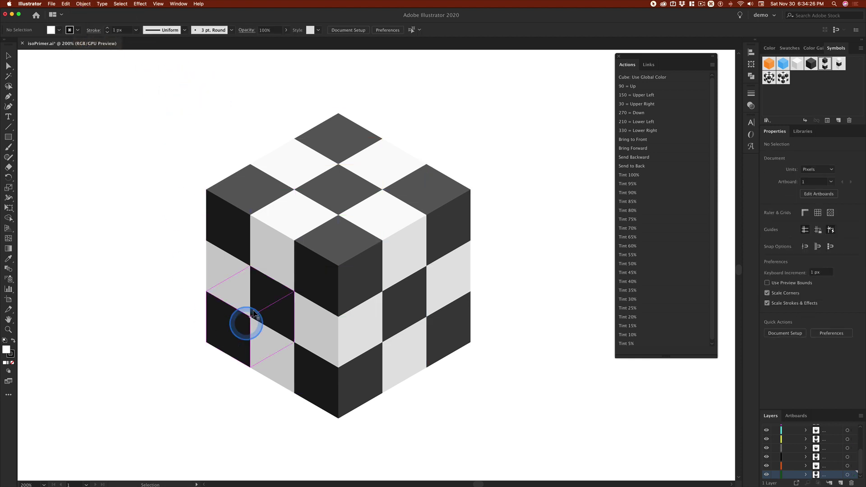
{"action": "left_click", "coordinate": [235, 197]}
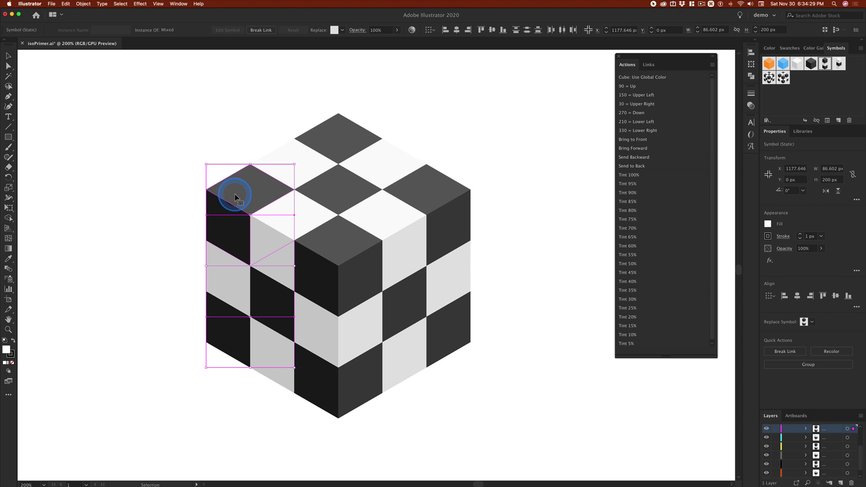
{"action": "left_click", "coordinate": [236, 171]}
Step: Select just the single top-left 'black' cube instance, then marquee-select all cube symbols
{"action": "left_click", "coordinate": [241, 108]}
{"action": "left_click", "coordinate": [240, 189]}
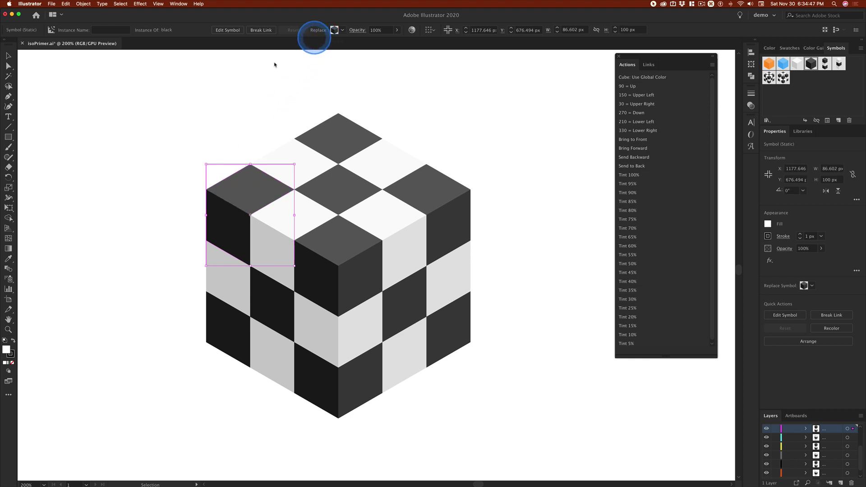
{"action": "left_click", "coordinate": [244, 190]}
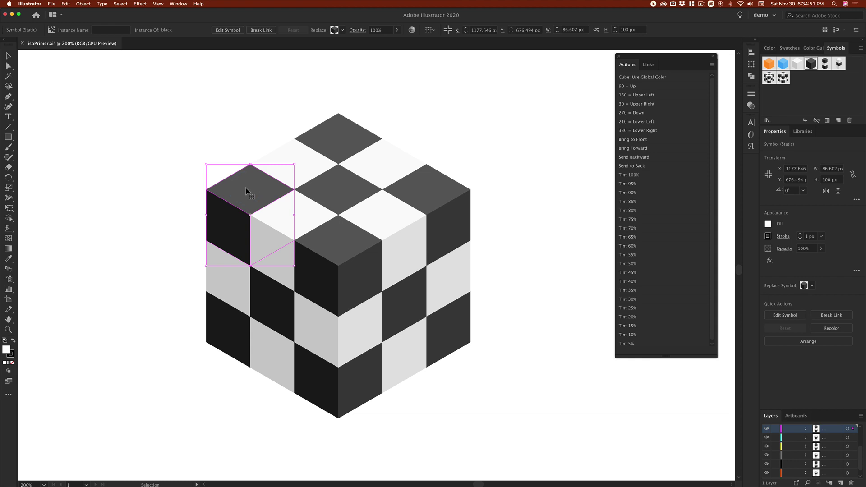
{"action": "left_click", "coordinate": [200, 112]}
{"action": "left_click_drag", "start_coordinate": [216, 92], "coordinate": [521, 435]}
Step: Ungroup the selected cube with Cmd+Shift+G, then deselect and check the Object menu
{"action": "key", "text": "super+shift+g"}
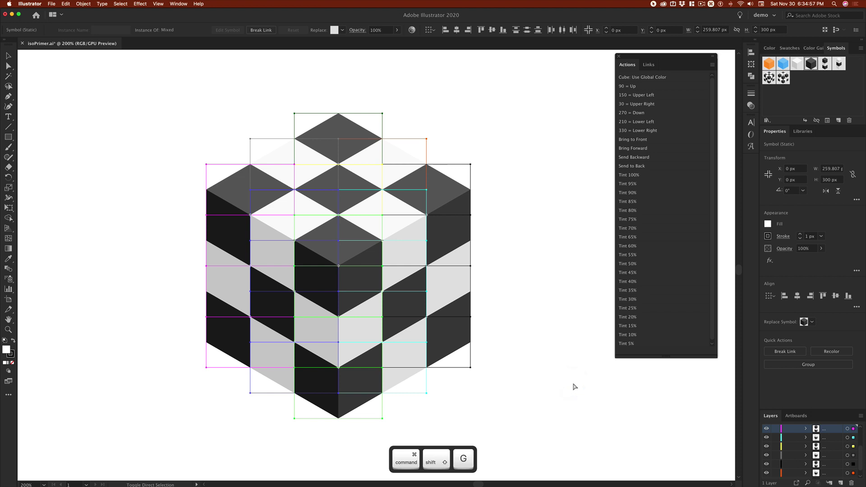
{"action": "left_click", "coordinate": [574, 386]}
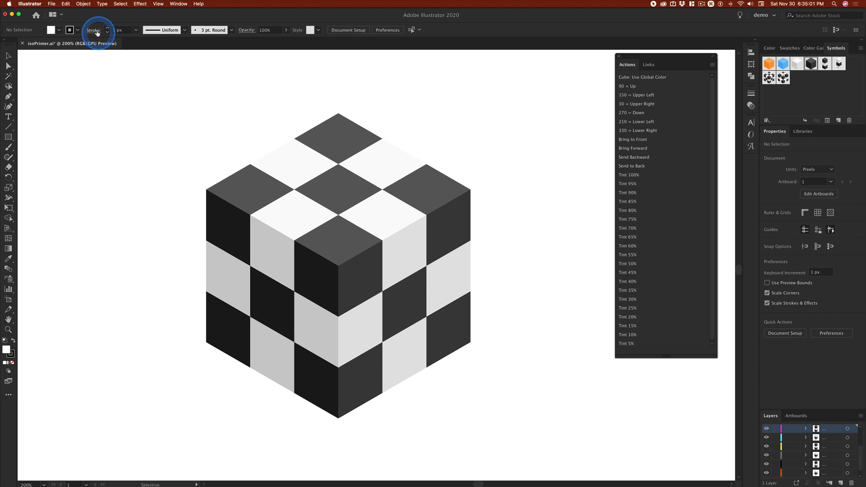
{"action": "left_click", "coordinate": [84, 4]}
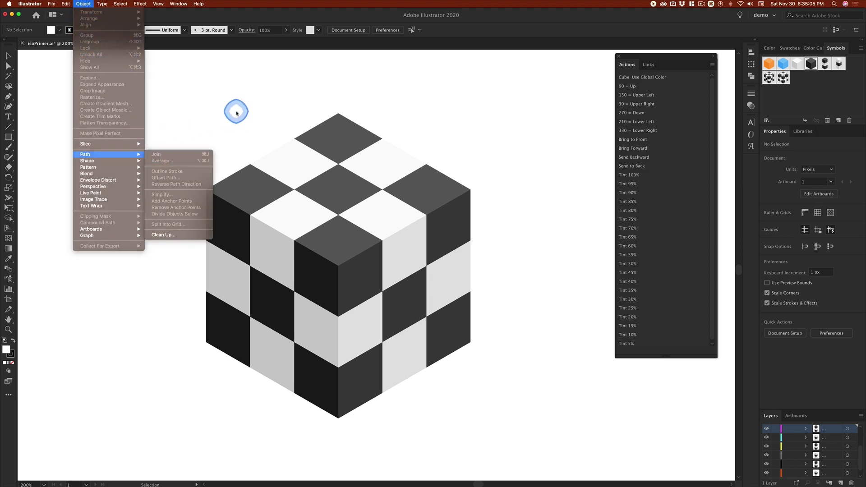
{"action": "left_click", "coordinate": [162, 111]}
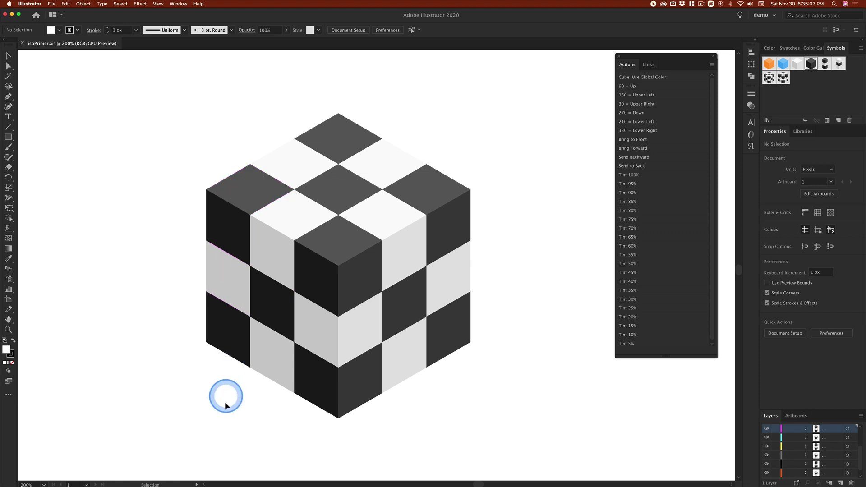
Step: Click the top-left and several centre-column cubes to test selection, then recheck the Object menu
{"action": "left_click", "coordinate": [237, 192]}
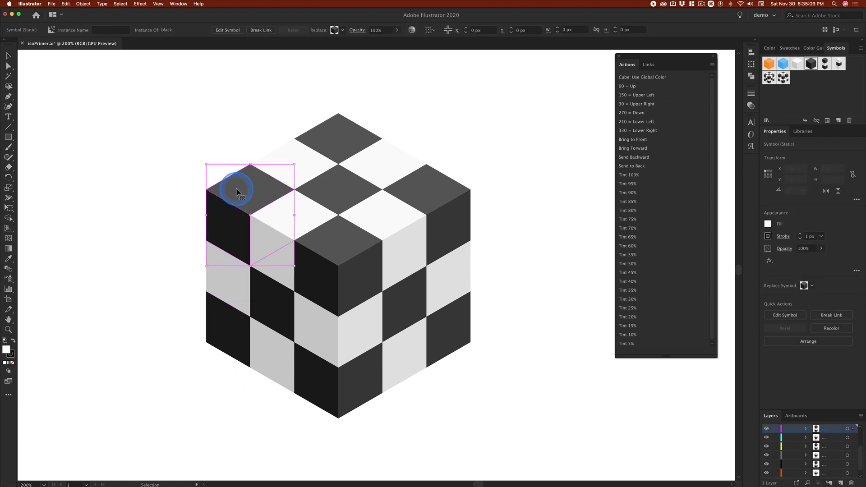
{"action": "left_click", "coordinate": [353, 192]}
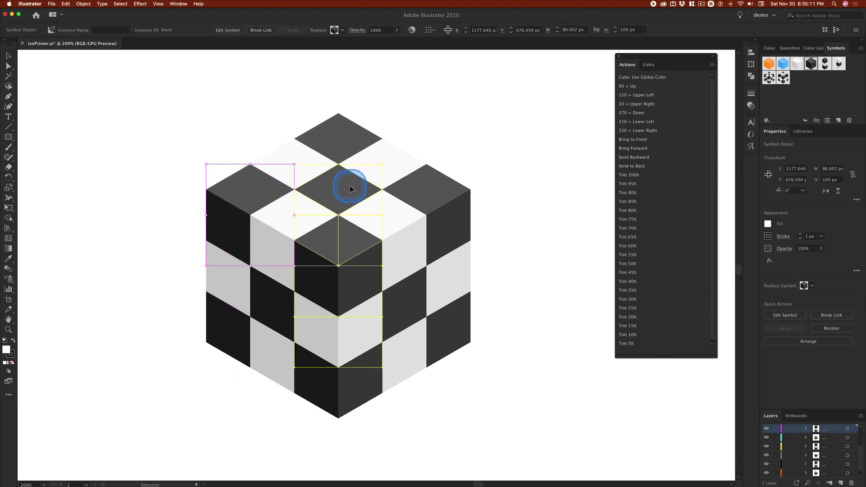
{"action": "left_click", "coordinate": [348, 262]}
{"action": "left_click", "coordinate": [329, 220], "text": "shift"}
{"action": "left_click", "coordinate": [348, 399], "text": "shift"}
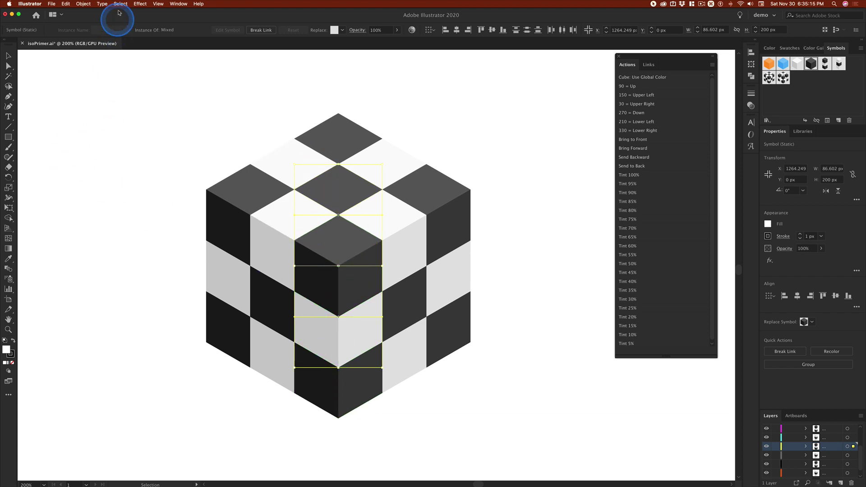
{"action": "left_click", "coordinate": [84, 4]}
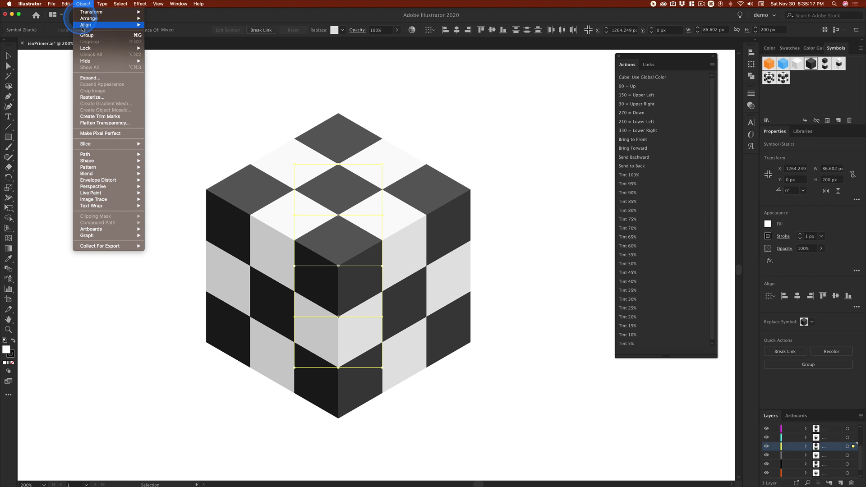
{"action": "left_click", "coordinate": [238, 83]}
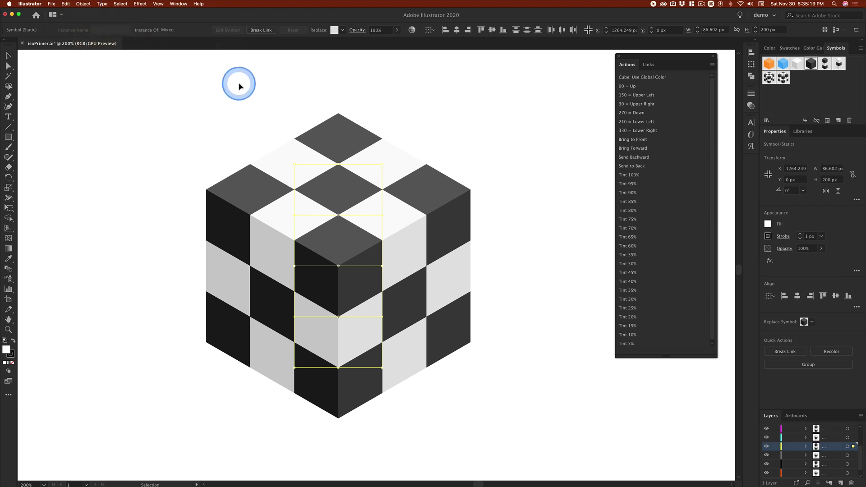
Step: Select all and ungroup again, then test-click cubes in the right column
{"action": "key", "text": "super+a"}
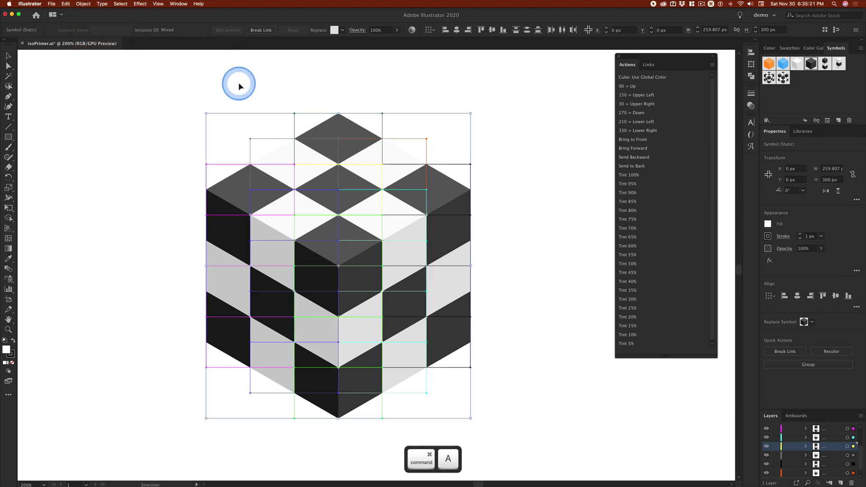
{"action": "key", "text": "super+shift+g"}
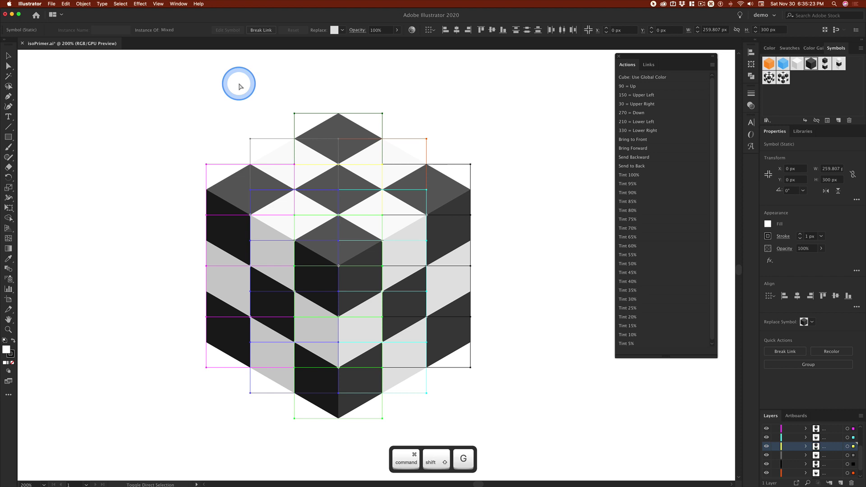
{"action": "key", "text": "super+g"}
{"action": "left_click", "coordinate": [530, 123], "text": "super"}
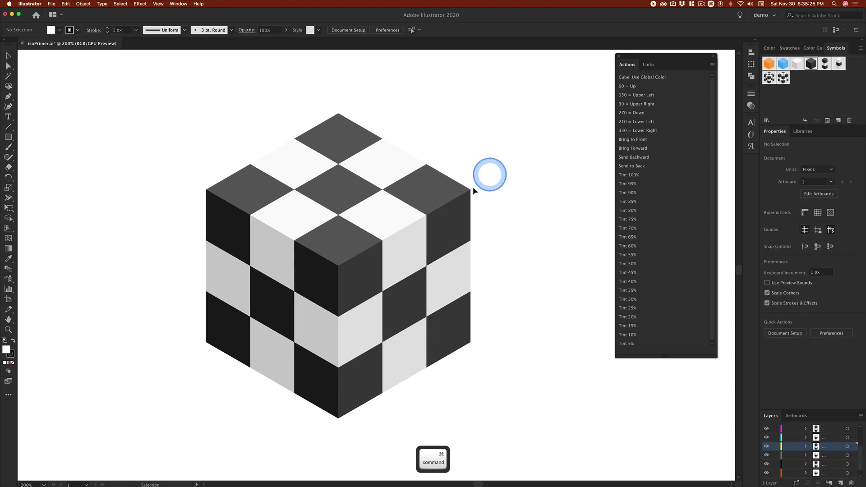
{"action": "left_click", "coordinate": [437, 194], "text": "super"}
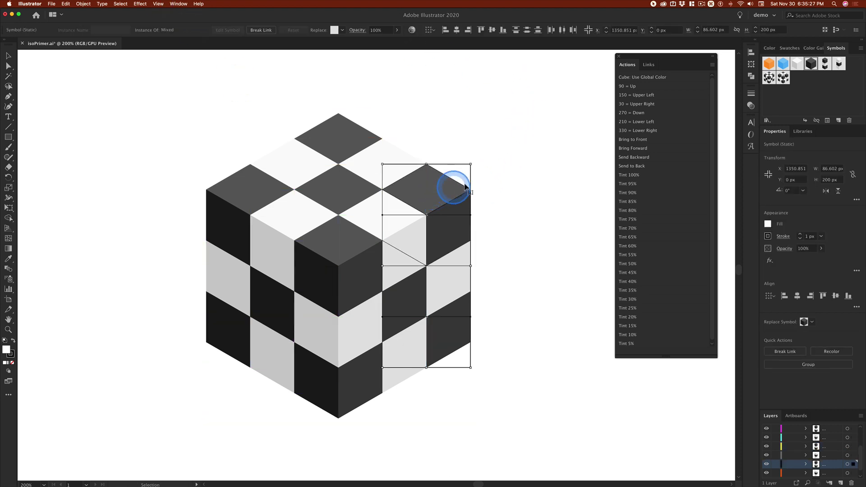
{"action": "left_click", "coordinate": [499, 164]}
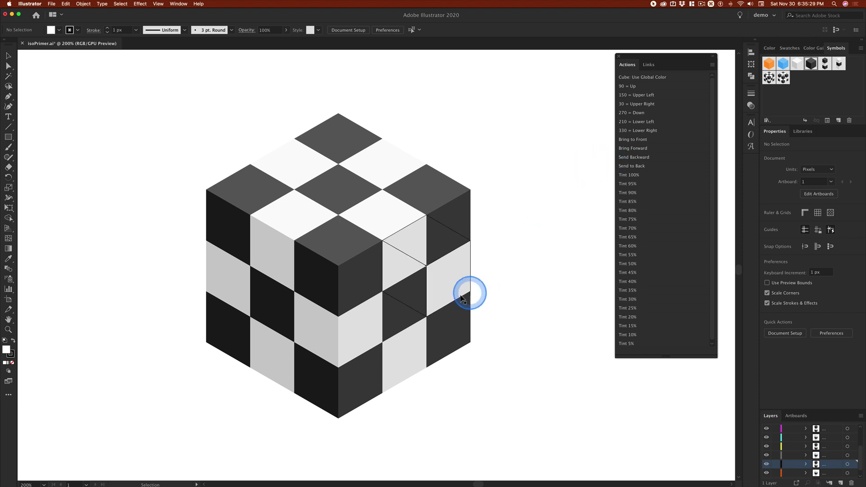
Step: Click the right-face and top-right corner cubes, then drag a top cube piece away and back onto the top face
{"action": "left_click", "coordinate": [456, 278], "text": "super"}
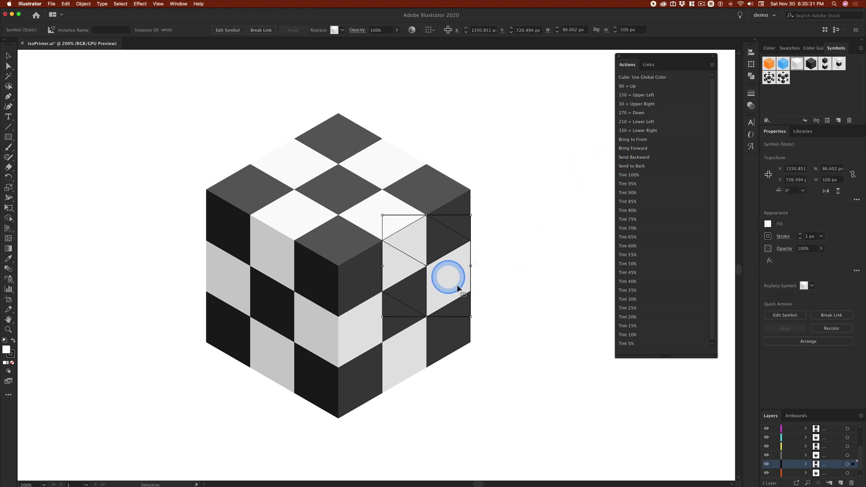
{"action": "left_click", "coordinate": [522, 228]}
{"action": "left_click", "coordinate": [466, 211], "text": "super"}
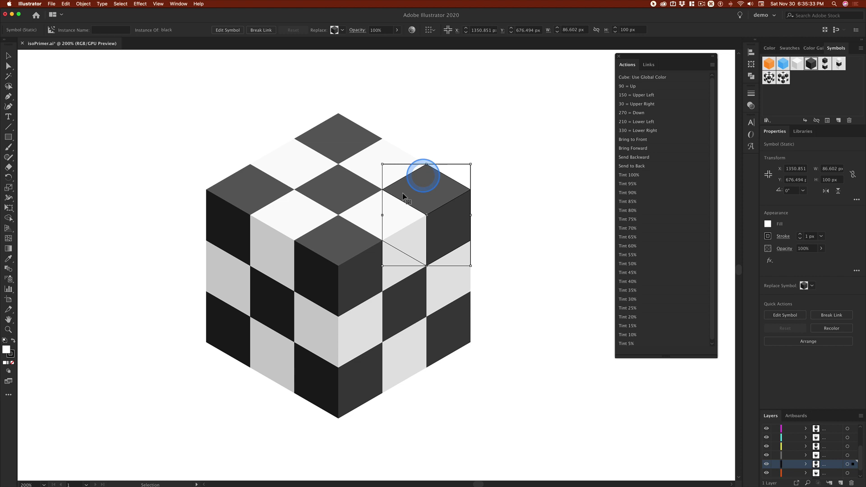
{"action": "left_click", "coordinate": [555, 184]}
{"action": "left_click_drag", "start_coordinate": [325, 130], "coordinate": [285, 177]}
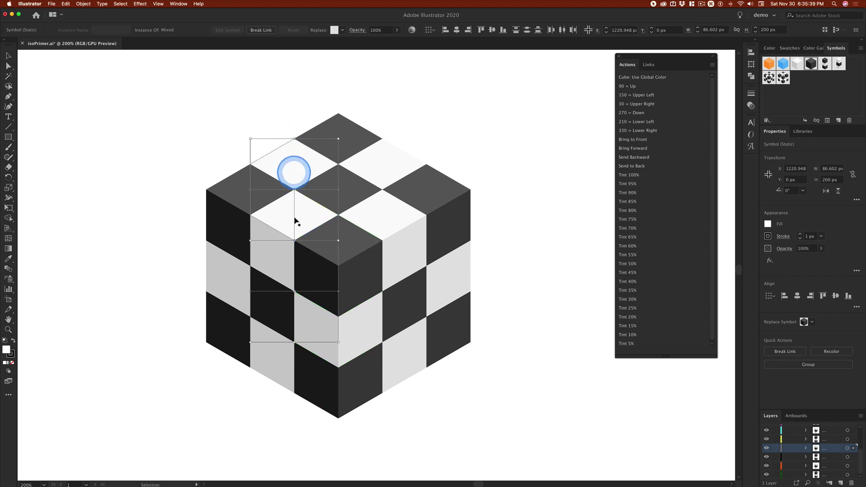
{"action": "left_click_drag", "start_coordinate": [292, 232], "coordinate": [308, 151]}
{"action": "left_click", "coordinate": [177, 131]}
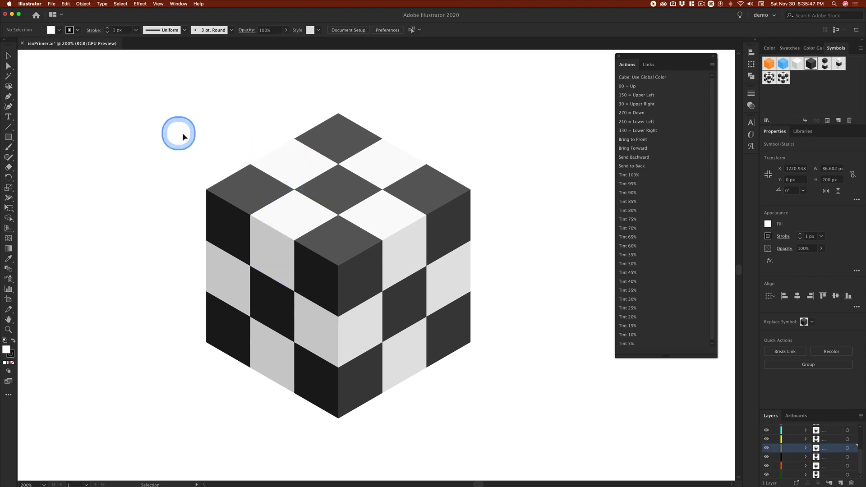
{"action": "left_click", "coordinate": [238, 198]}
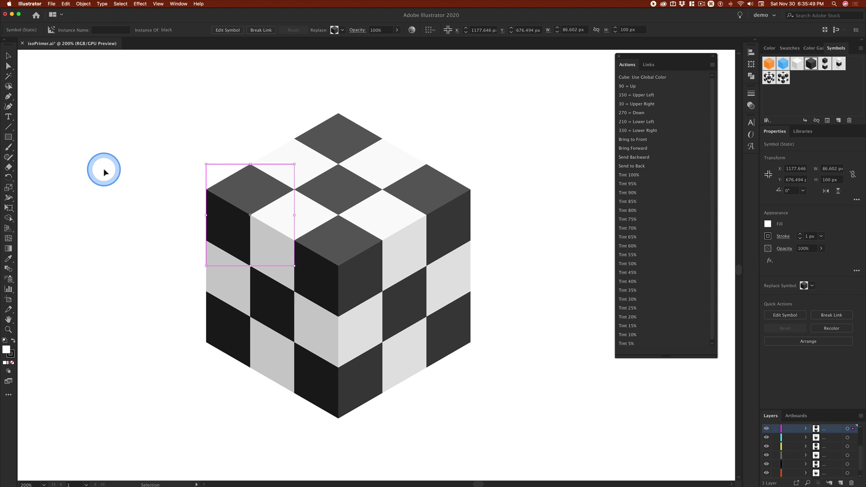
{"action": "left_click_drag", "start_coordinate": [229, 197], "coordinate": [230, 242]}
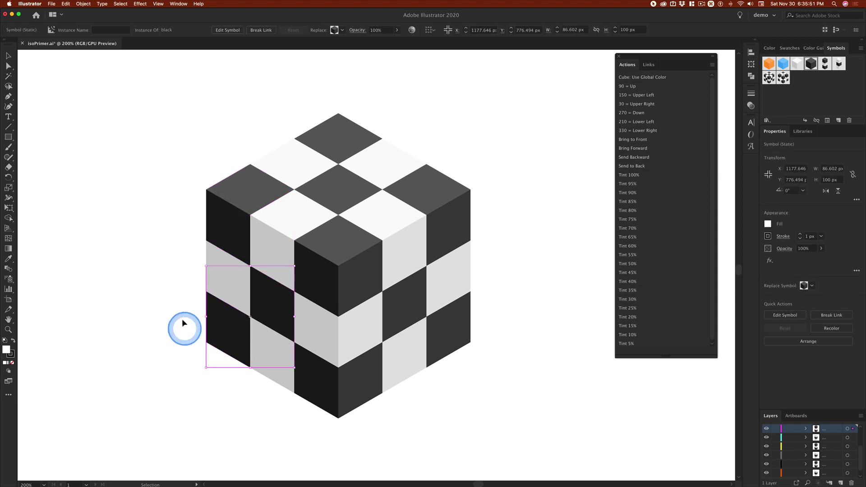
{"action": "left_click", "coordinate": [321, 381]}
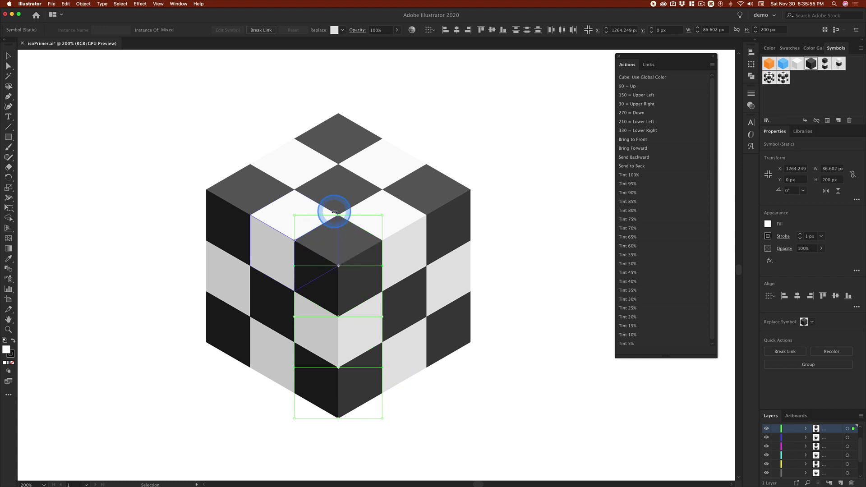
{"action": "left_click", "coordinate": [608, 408]}
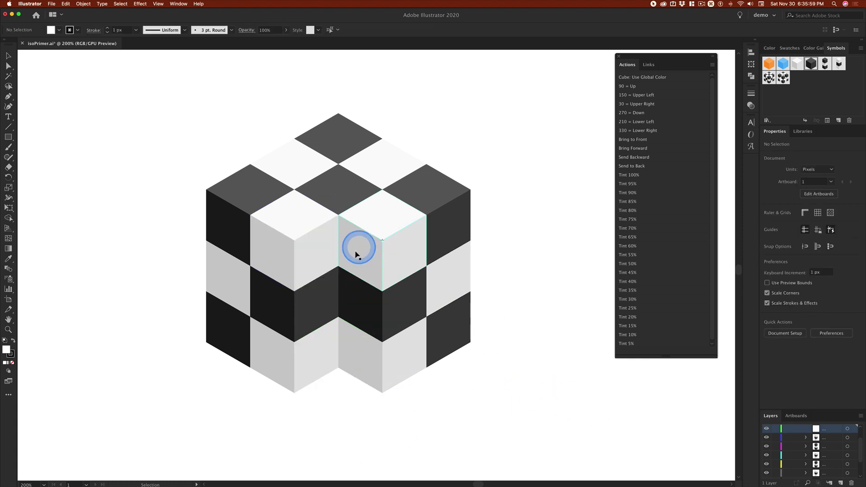
{"action": "key", "text": "super+z"}
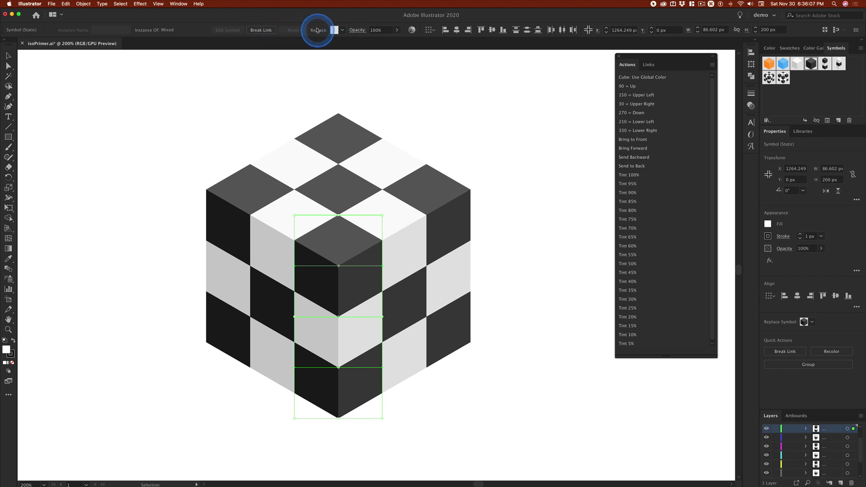
{"action": "left_click", "coordinate": [339, 30]}
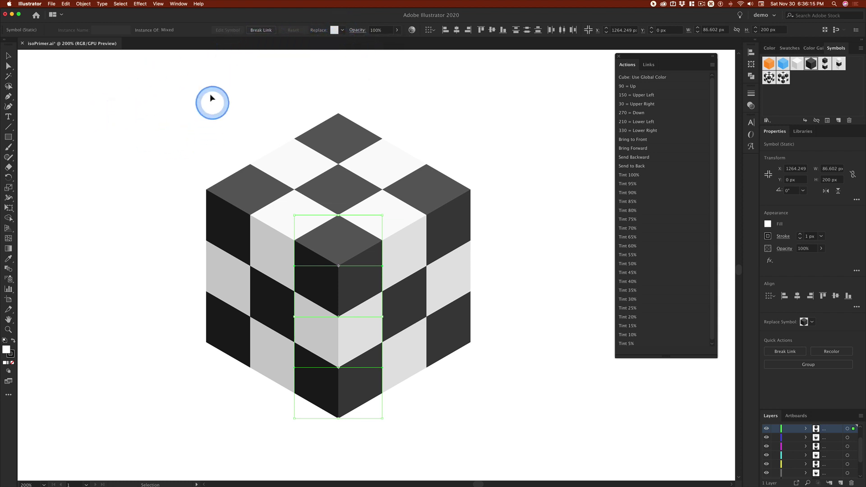
{"action": "left_click_drag", "start_coordinate": [162, 80], "coordinate": [554, 433]}
{"action": "left_click", "coordinate": [537, 397]}
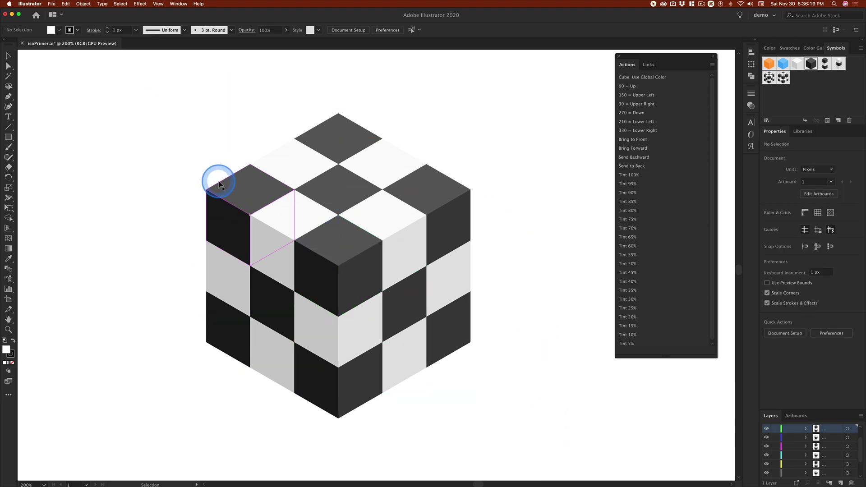
{"action": "left_click", "coordinate": [238, 189]}
{"action": "left_click", "coordinate": [311, 207]}
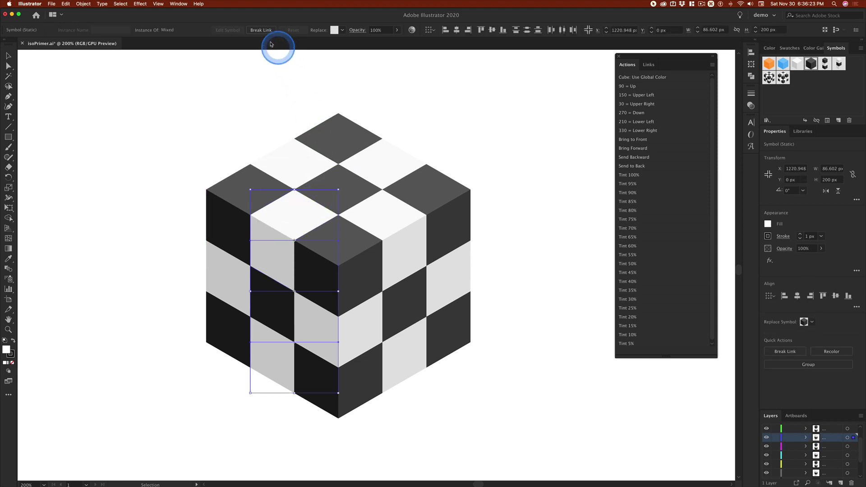
{"action": "left_click", "coordinate": [258, 31]}
{"action": "left_click", "coordinate": [126, 132]}
{"action": "left_click", "coordinate": [248, 247]}
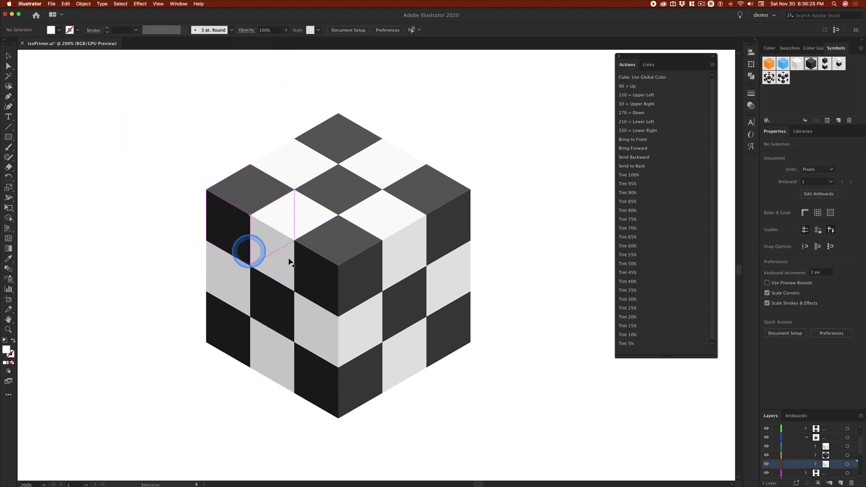
{"action": "double_click", "coordinate": [291, 218]}
{"action": "left_click", "coordinate": [215, 228]}
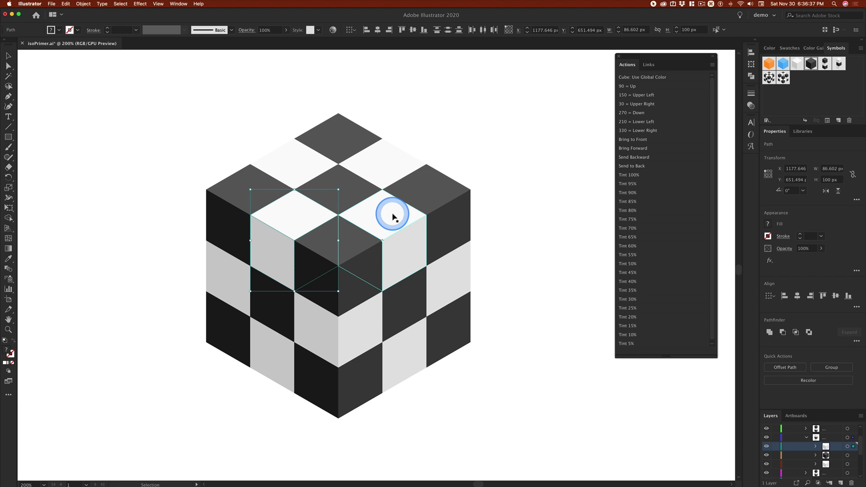
{"action": "key", "text": "super+z"}
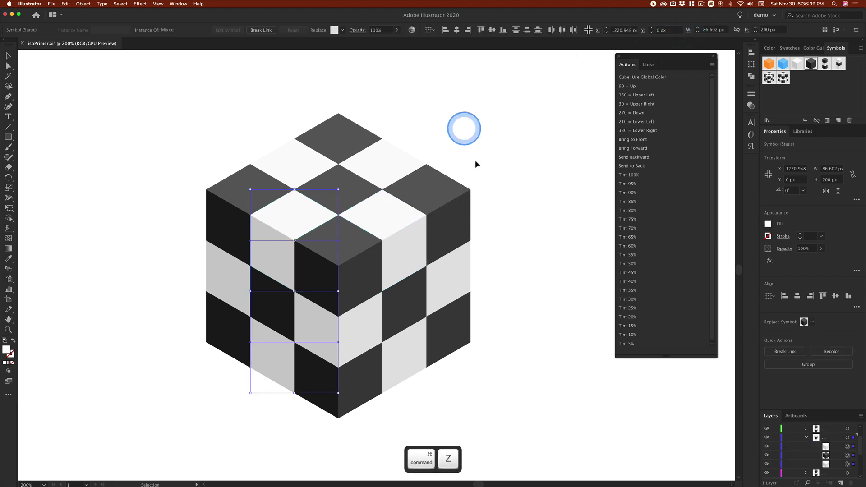
{"action": "left_click", "coordinate": [288, 216]}
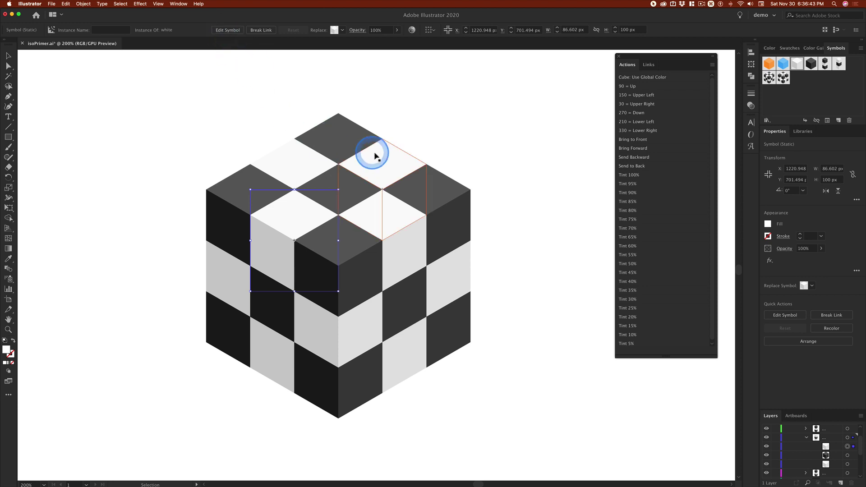
{"action": "left_click", "coordinate": [390, 216]}
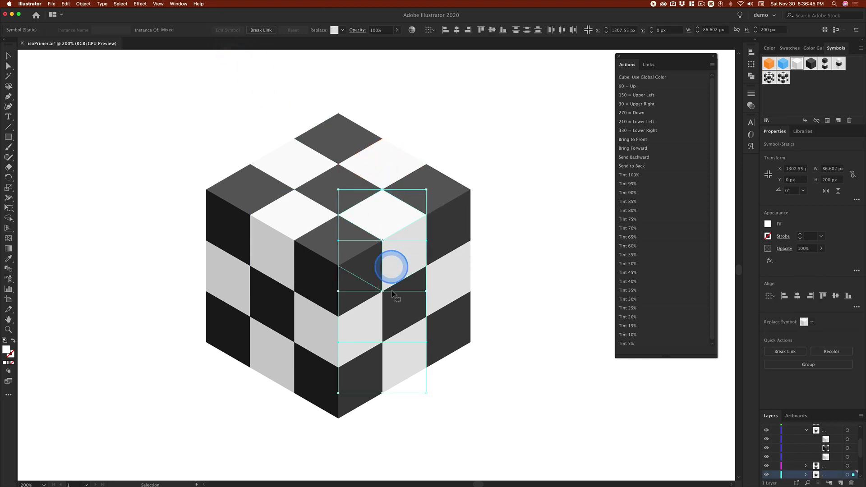
{"action": "left_click", "coordinate": [541, 122]}
{"action": "left_click", "coordinate": [396, 229]}
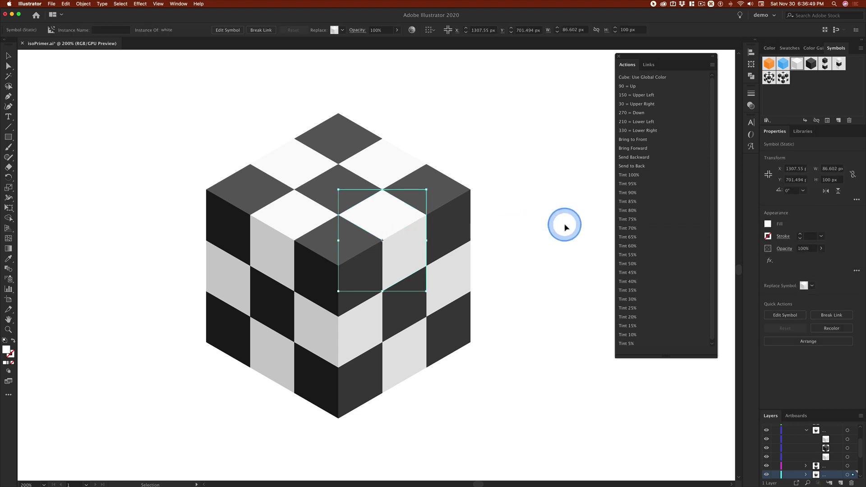
{"action": "left_click", "coordinate": [565, 227]}
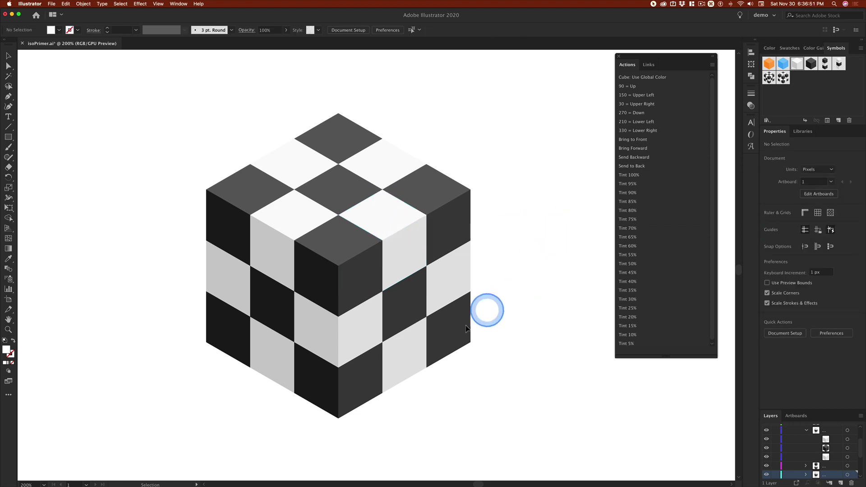
{"action": "left_click", "coordinate": [408, 350]}
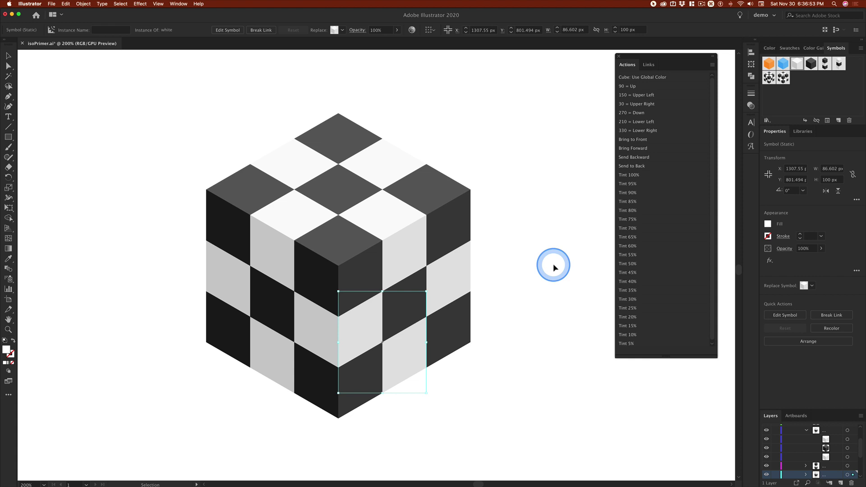
{"action": "left_click", "coordinate": [453, 332]}
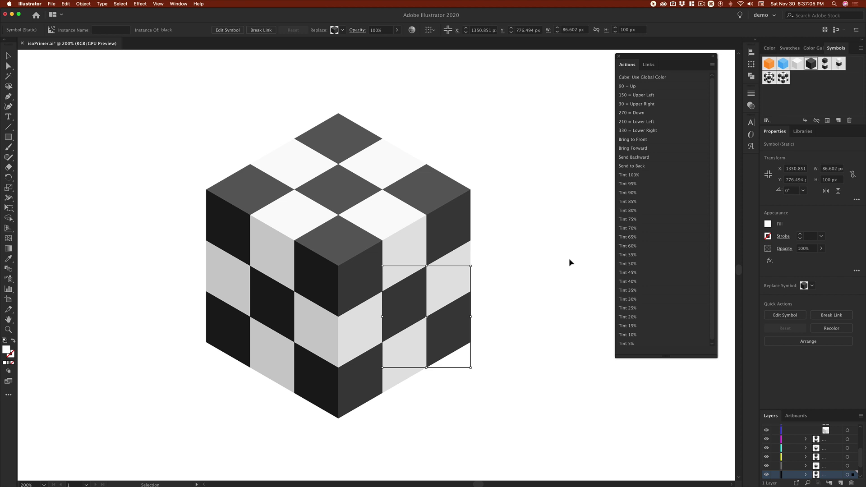
{"action": "left_click", "coordinate": [496, 206]}
{"action": "left_click", "coordinate": [451, 215]}
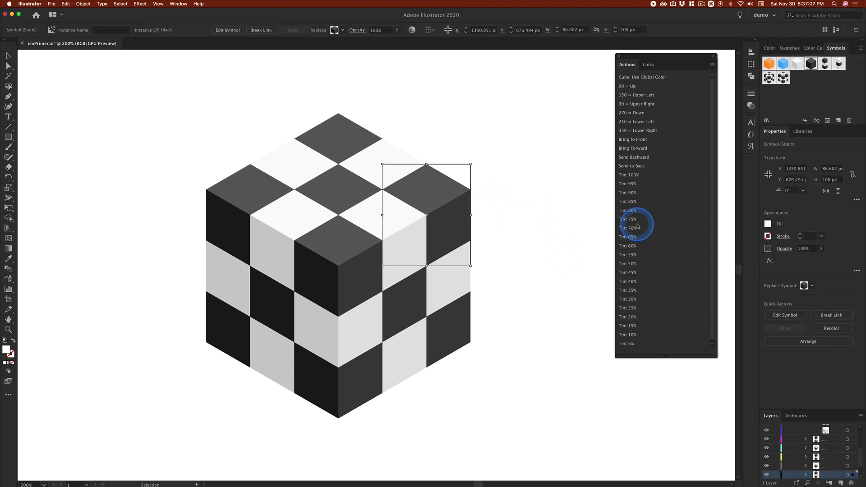
{"action": "left_click", "coordinate": [375, 158]}
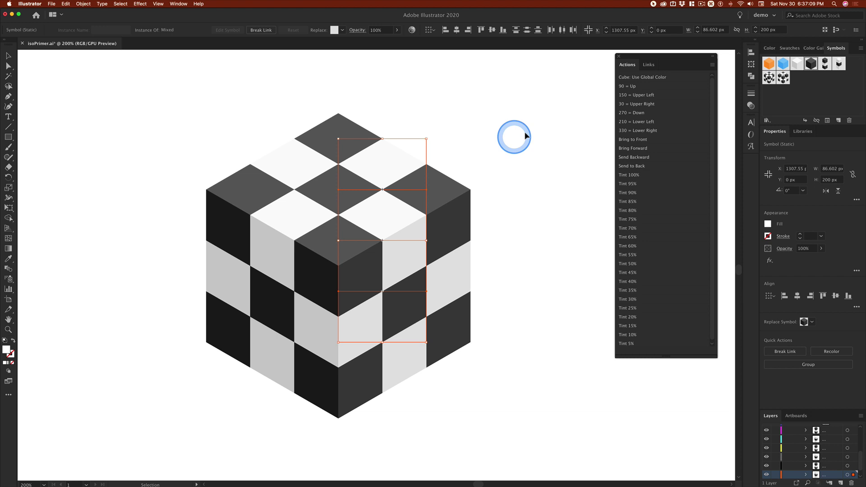
{"action": "left_click", "coordinate": [84, 4]}
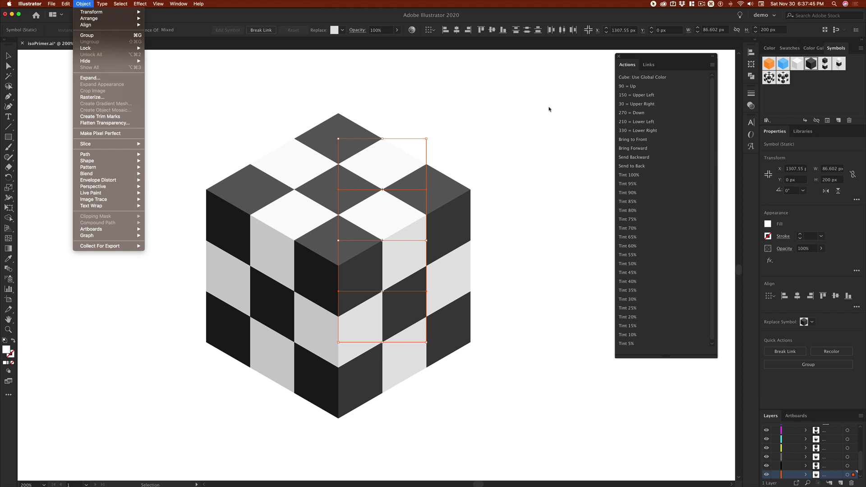
{"action": "left_click", "coordinate": [527, 123]}
{"action": "left_click", "coordinate": [527, 120]}
{"action": "left_click", "coordinate": [527, 120]}
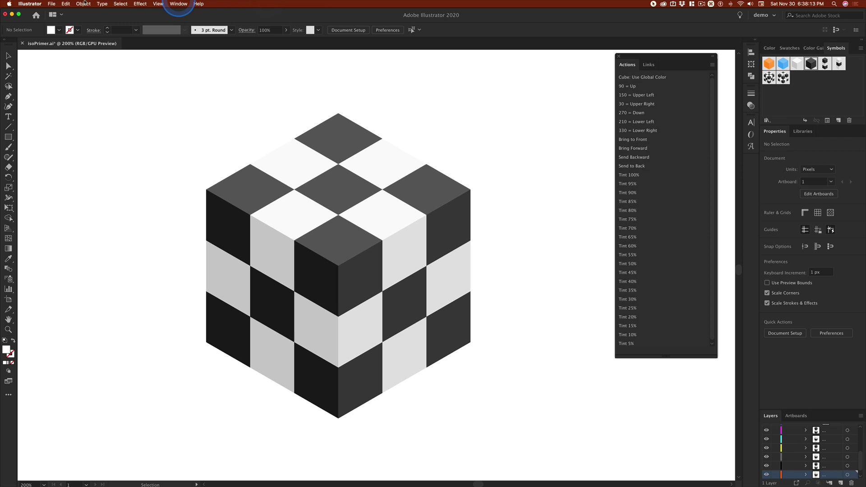
{"action": "left_click", "coordinate": [25, 5]}
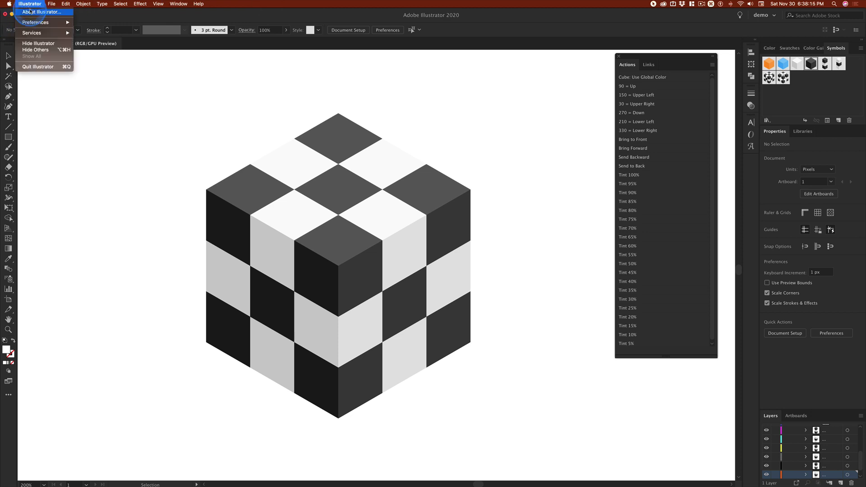
{"action": "left_click", "coordinate": [41, 13]}
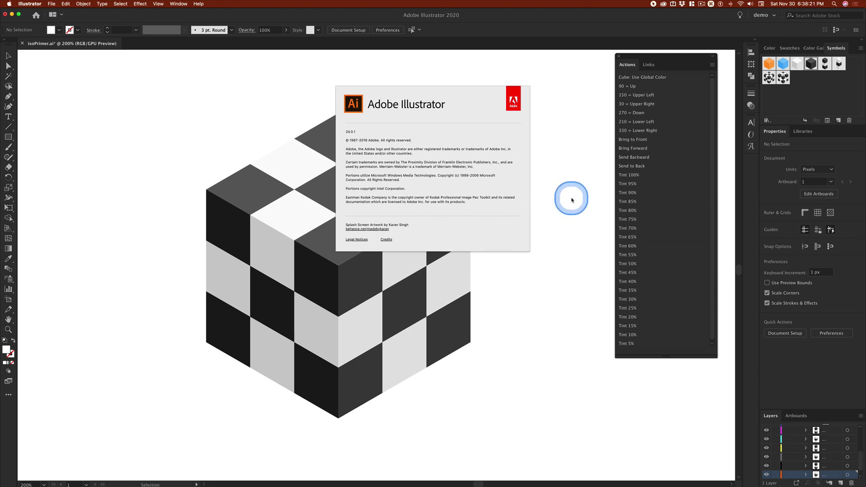
{"action": "left_click", "coordinate": [353, 101]}
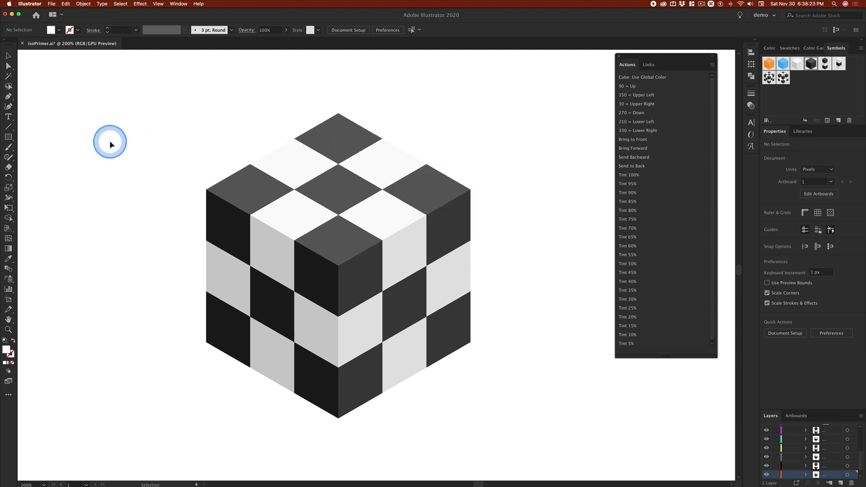